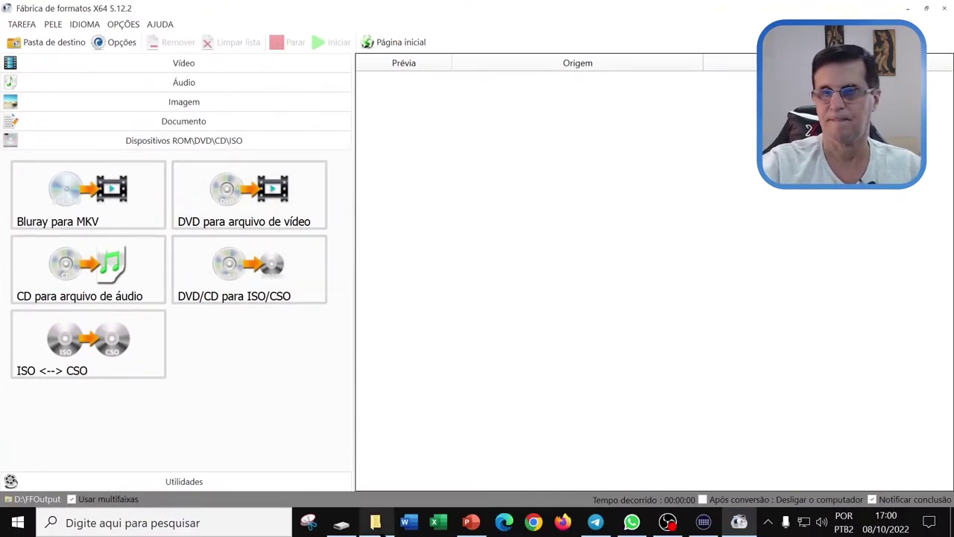
- Examine the contents of the VIDEO_TS folder inside ____DVD_Naru_e_Natsu on drive D:, and return to Format Factory
left_click(377, 523)
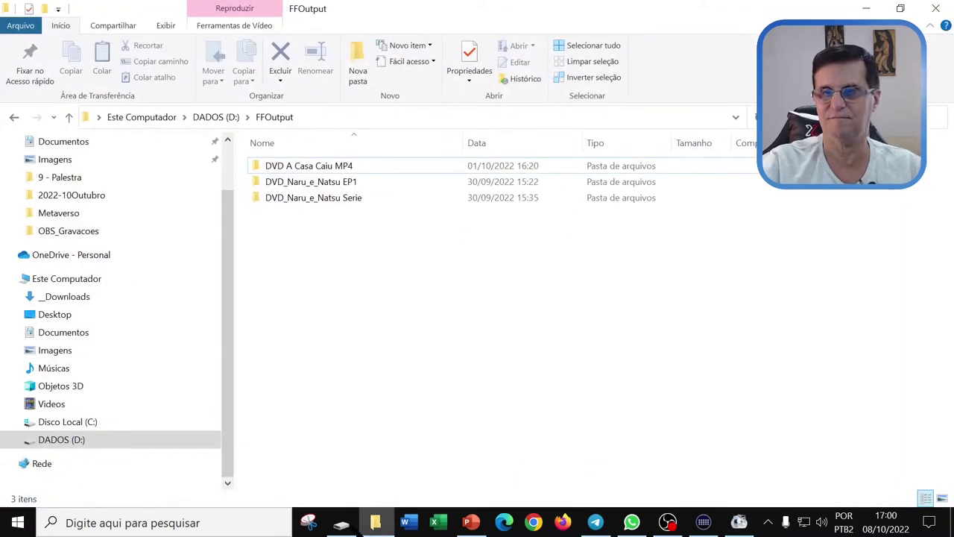
left_click(342, 523)
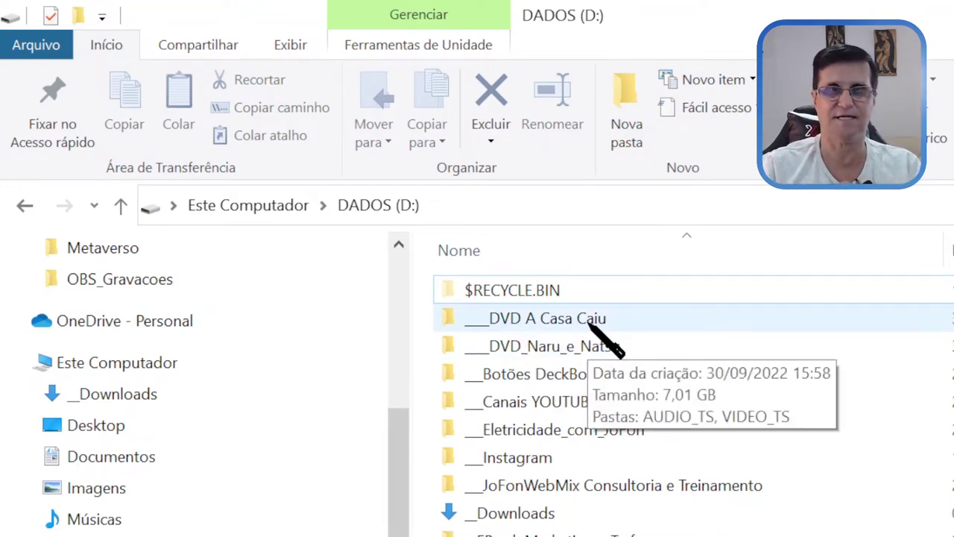
mouse_move(582, 356)
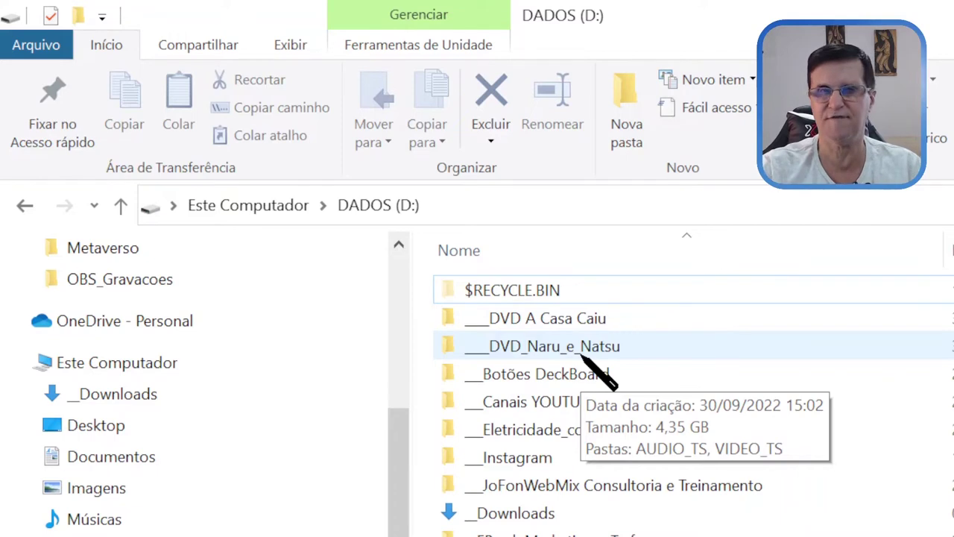
double_click(585, 349)
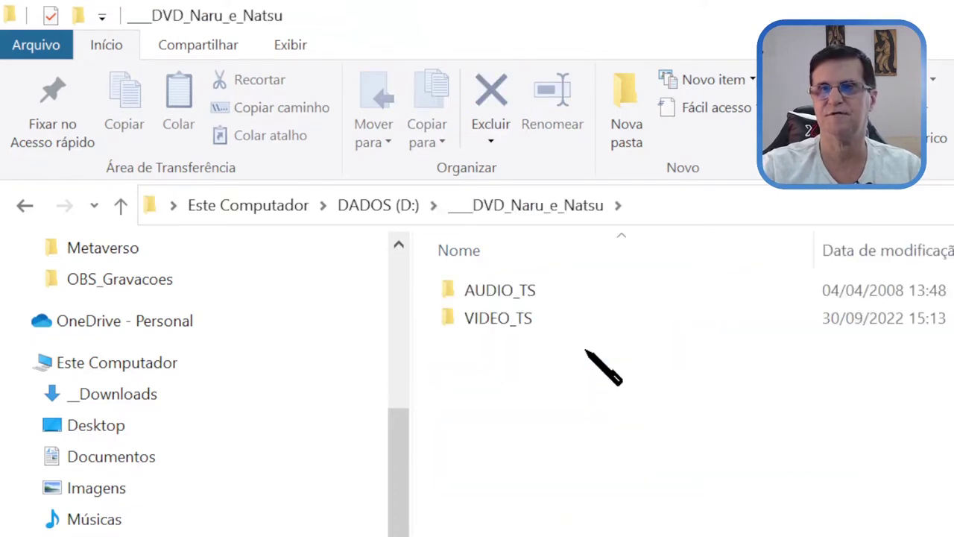
double_click(512, 316)
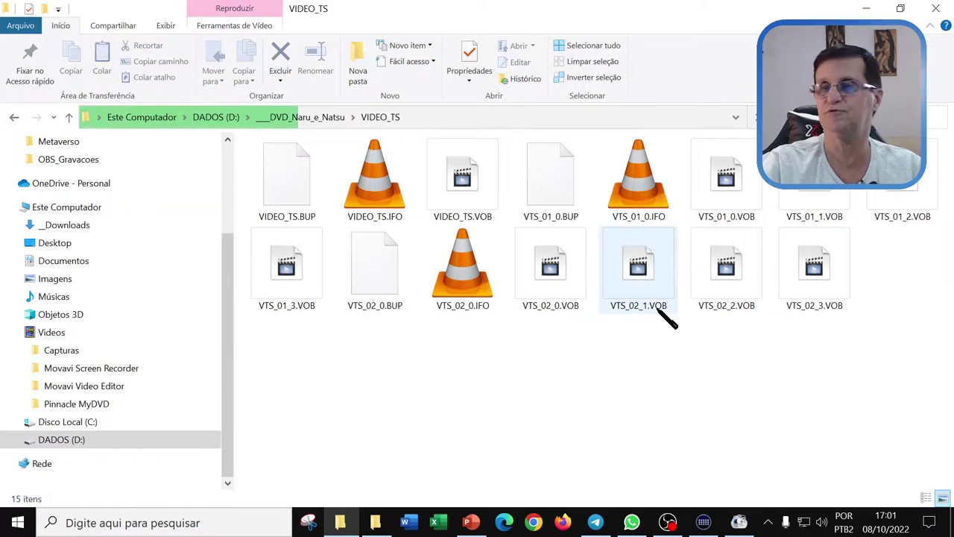
mouse_move(658, 314)
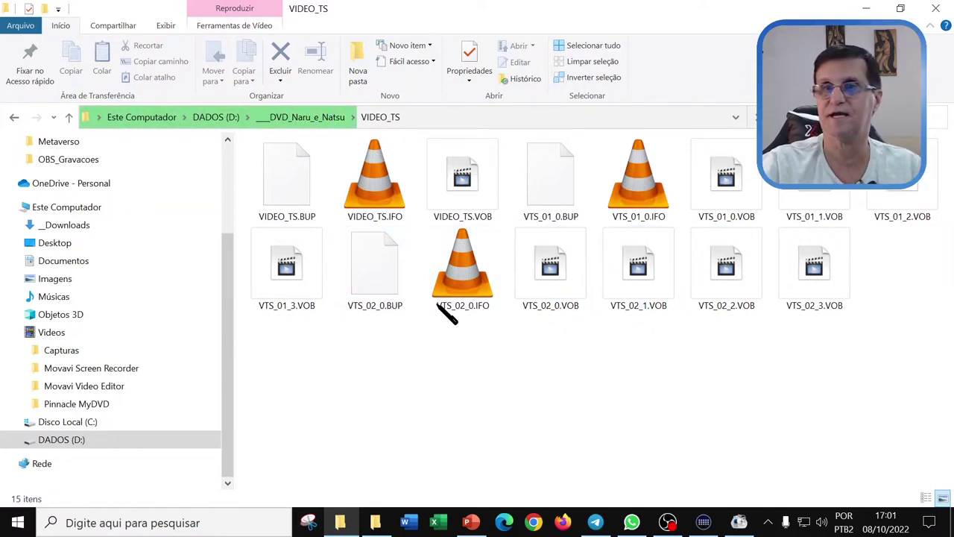
mouse_move(733, 233)
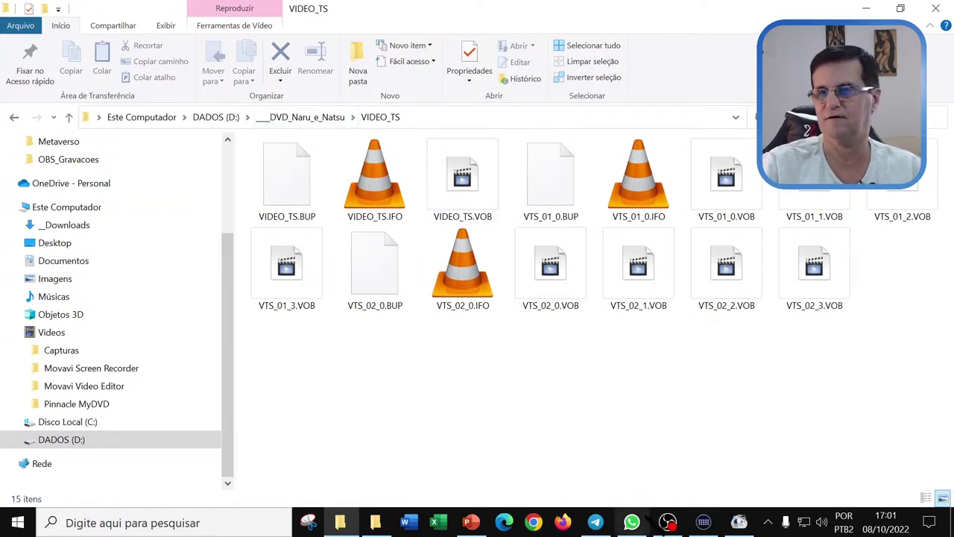
left_click(738, 522)
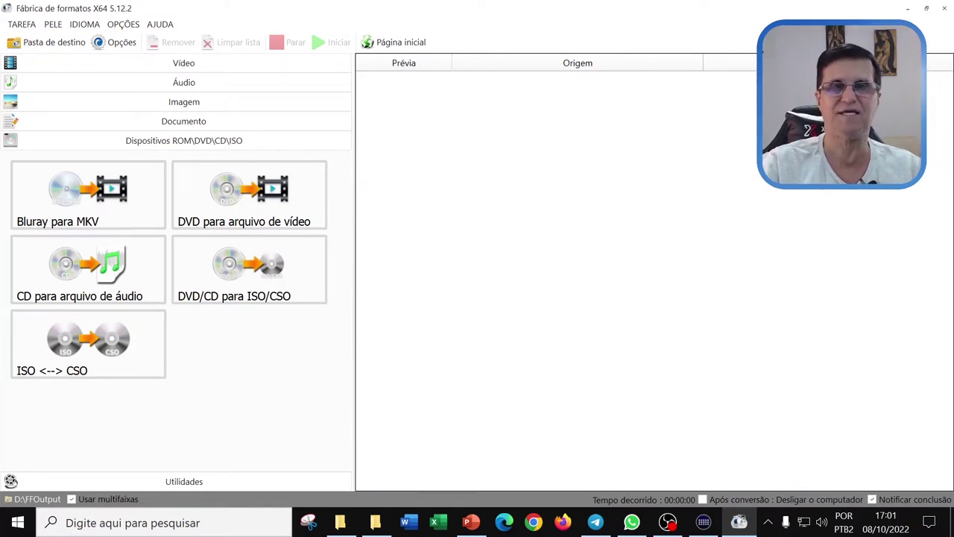
left_click(668, 521)
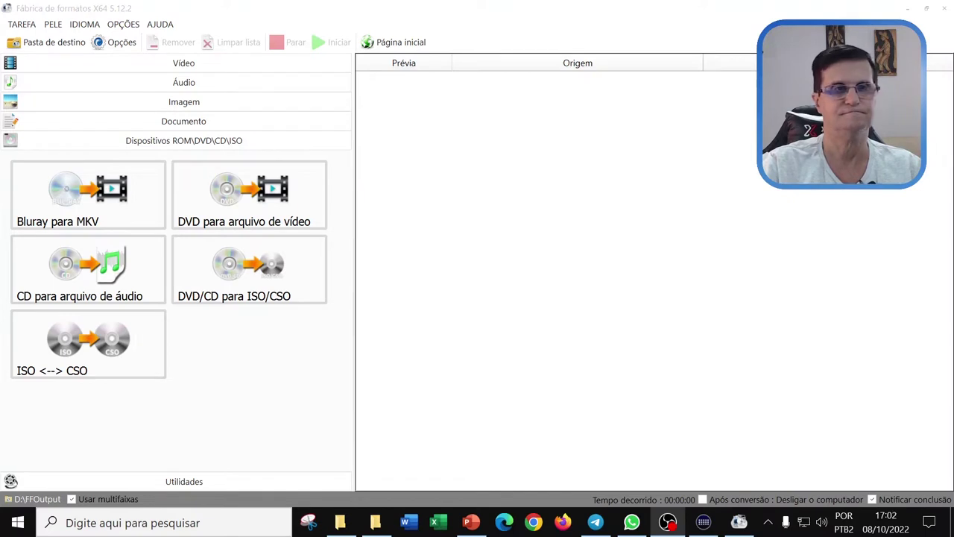
- Set up a DVD-to-video-file conversion that uses the folder D:\____DVD_Naru_e_Natsu as its source
left_click(261, 195)
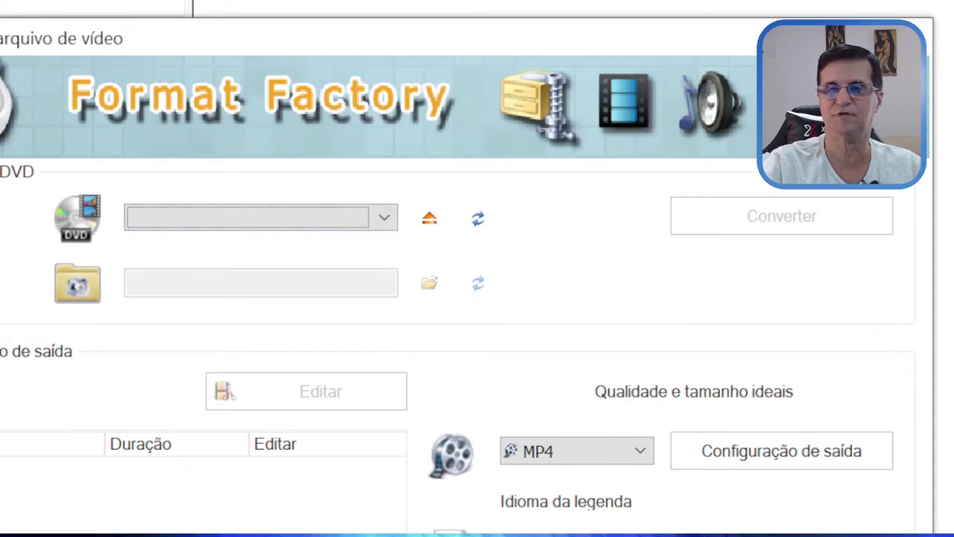
left_click(1, 283)
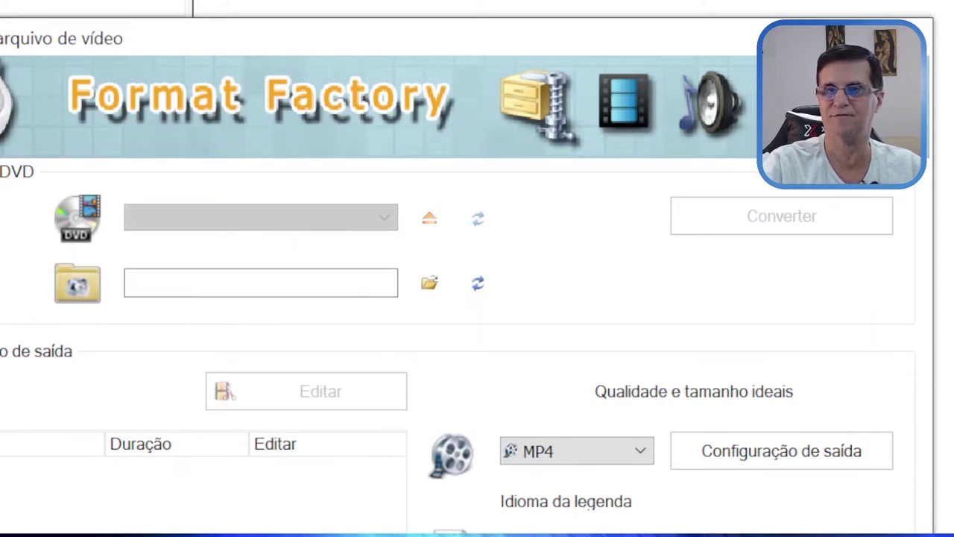
left_click(430, 281)
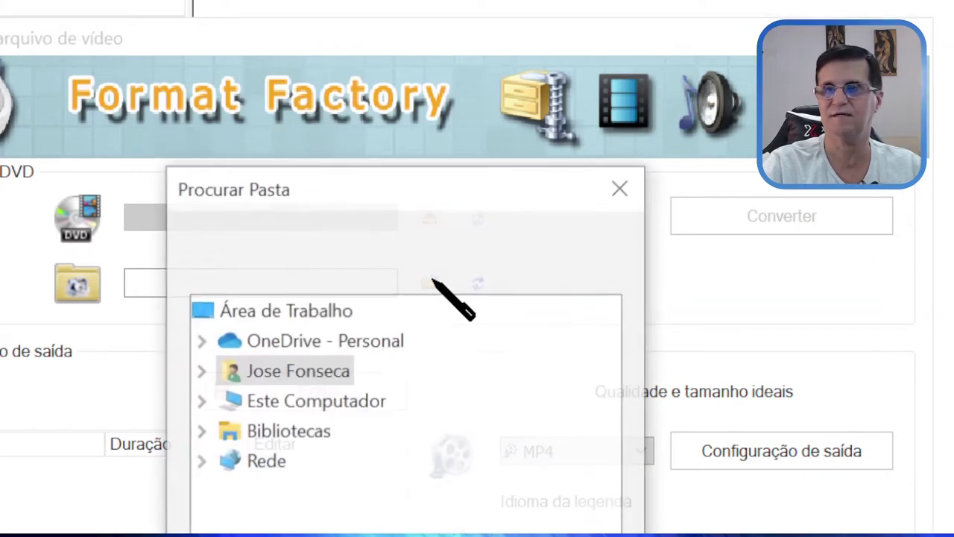
left_click(199, 401)
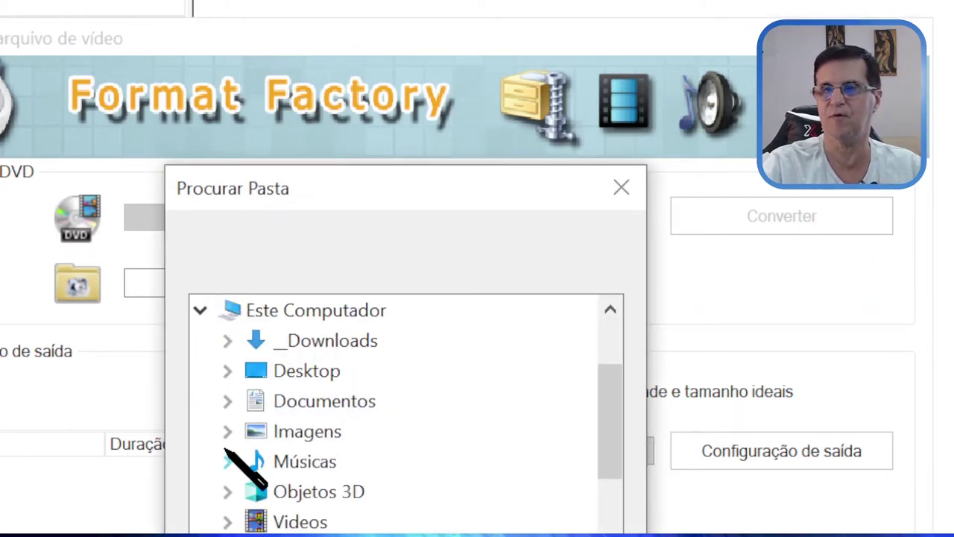
scroll(334, 506, "down", 1)
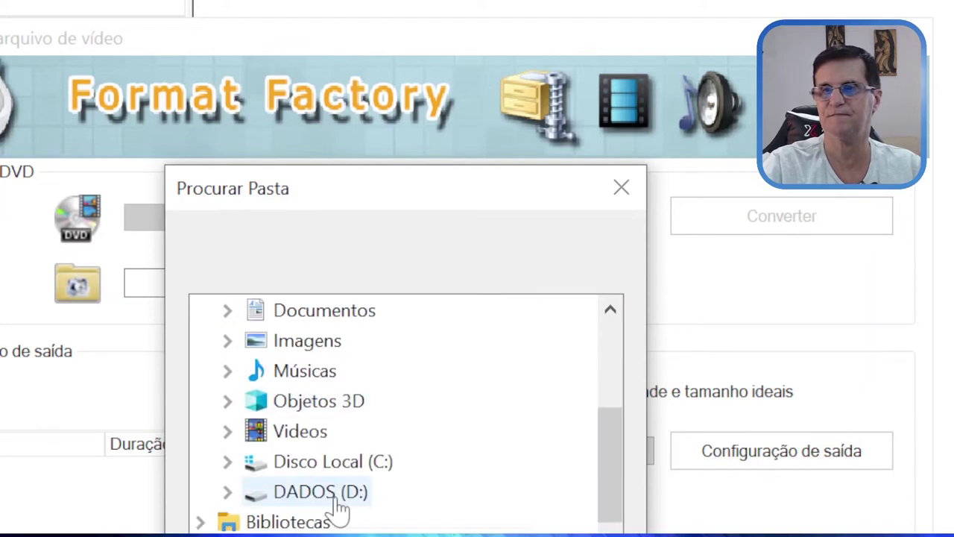
left_click(228, 492)
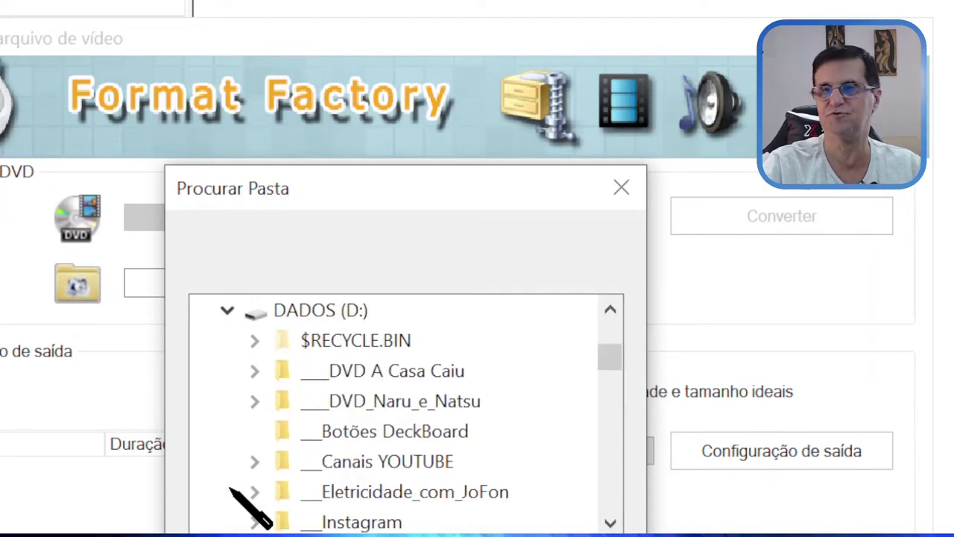
double_click(347, 413)
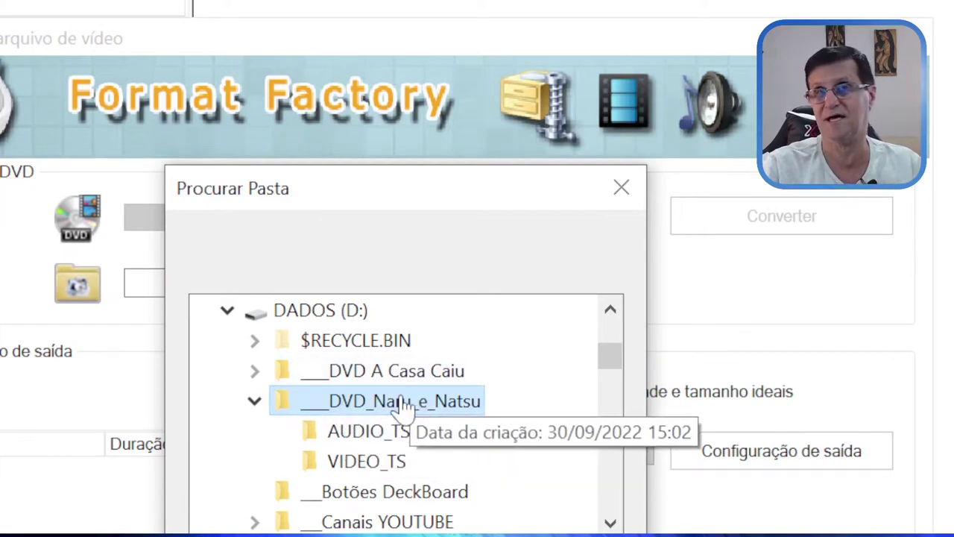
key("Return")
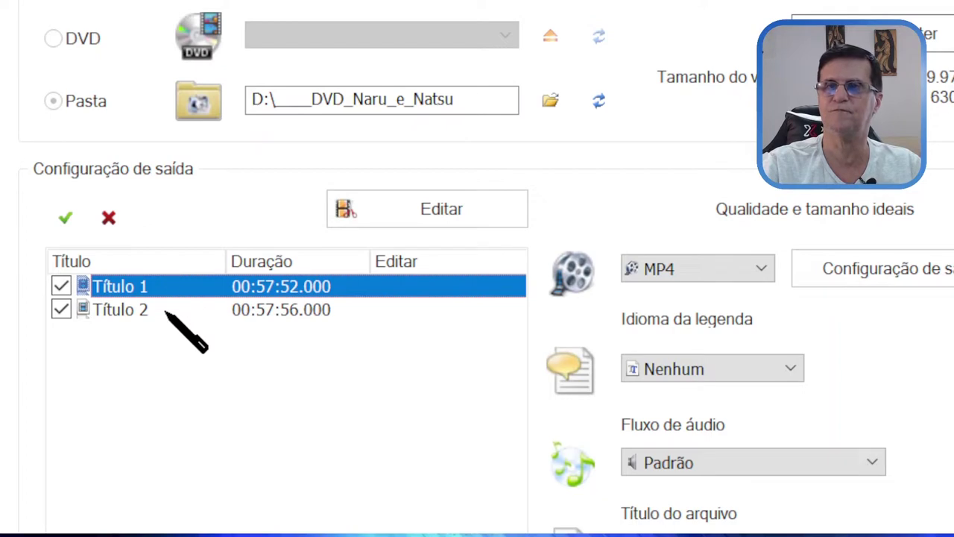
- Exclude Título 2 from the conversion and choose MP4 output with the subtitle language Nenhum
left_click(69, 308)
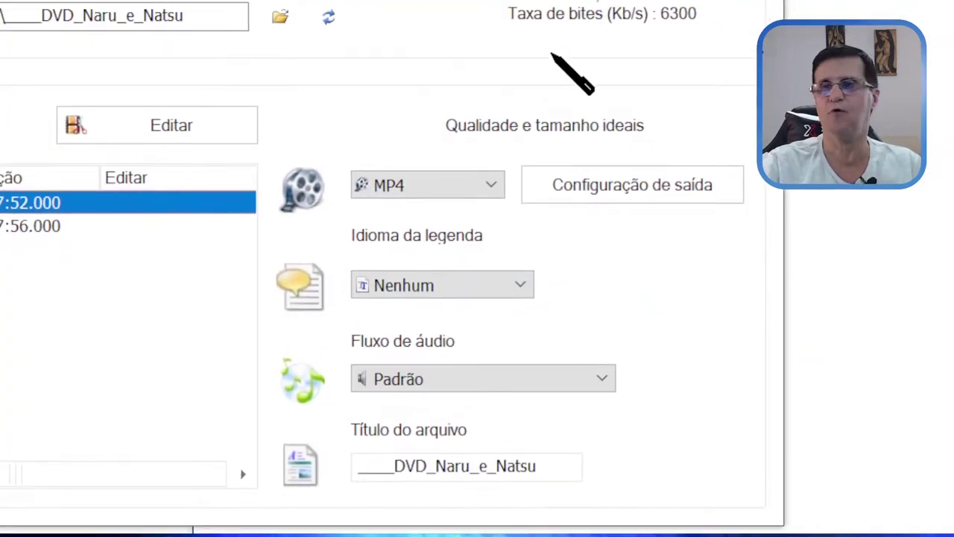
left_click(494, 185)
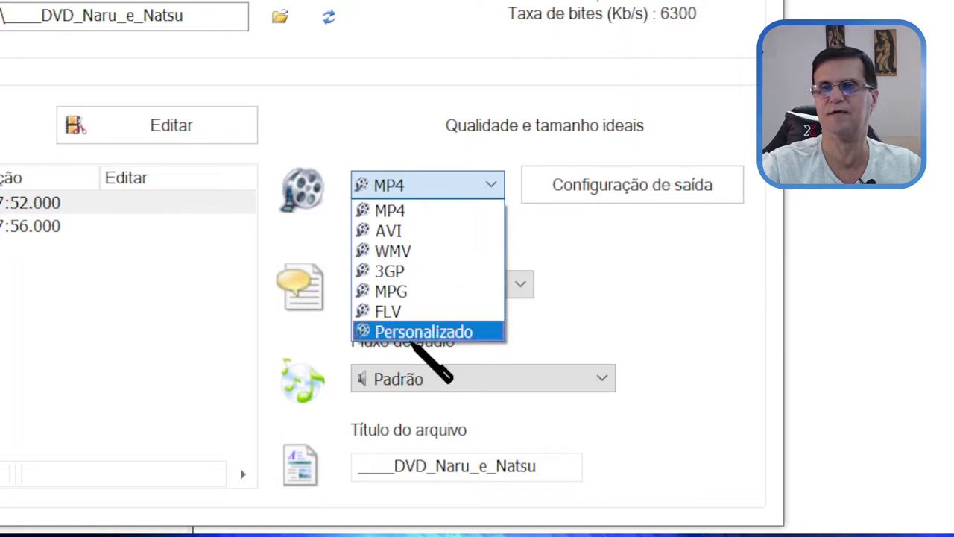
left_click(417, 210)
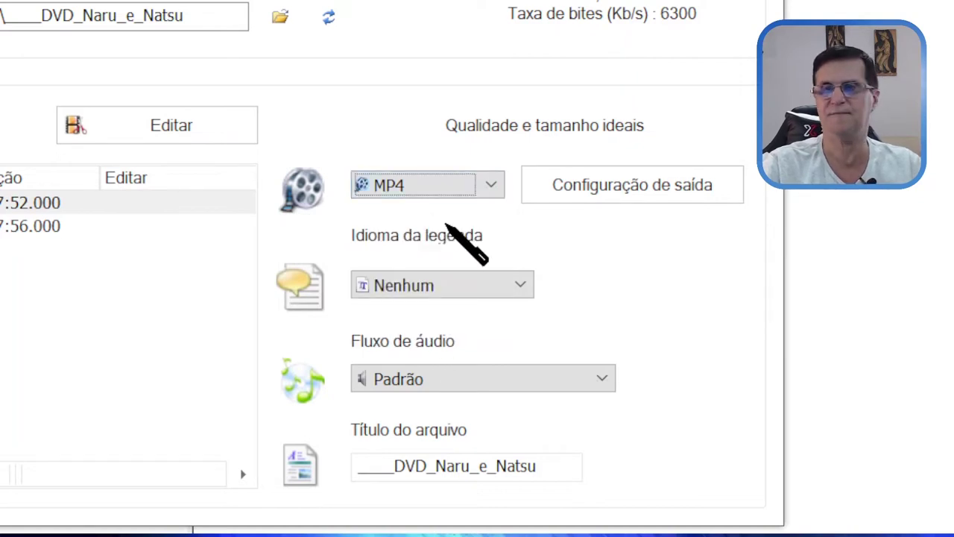
left_click(522, 285)
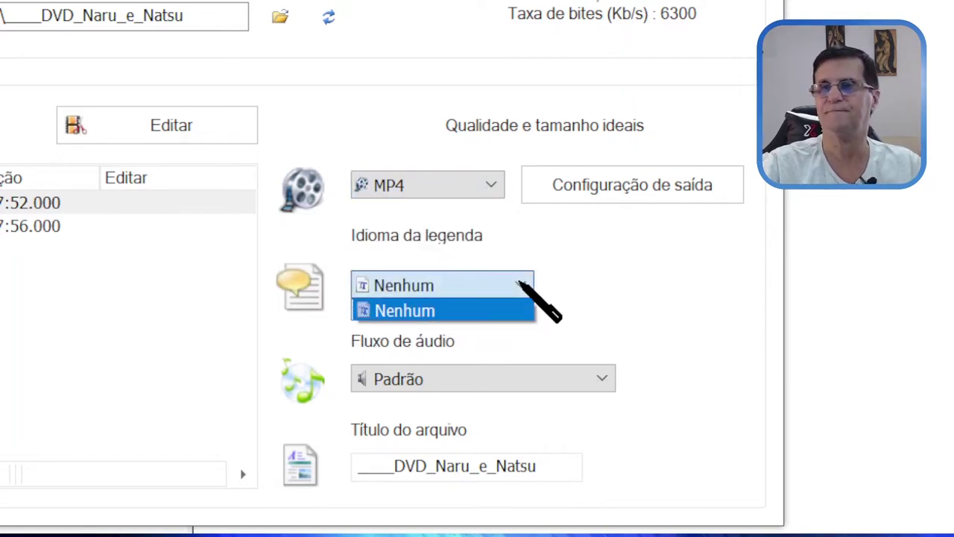
left_click(441, 308)
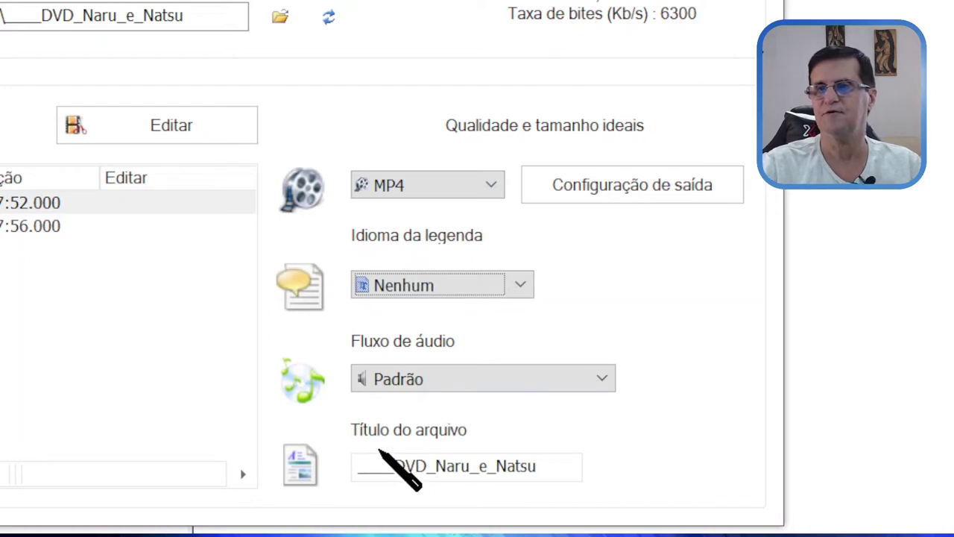
- Change the file title to "Filme DVD_Naru_e_Natsu" and close the conversion dialog without converting
left_click(458, 450)
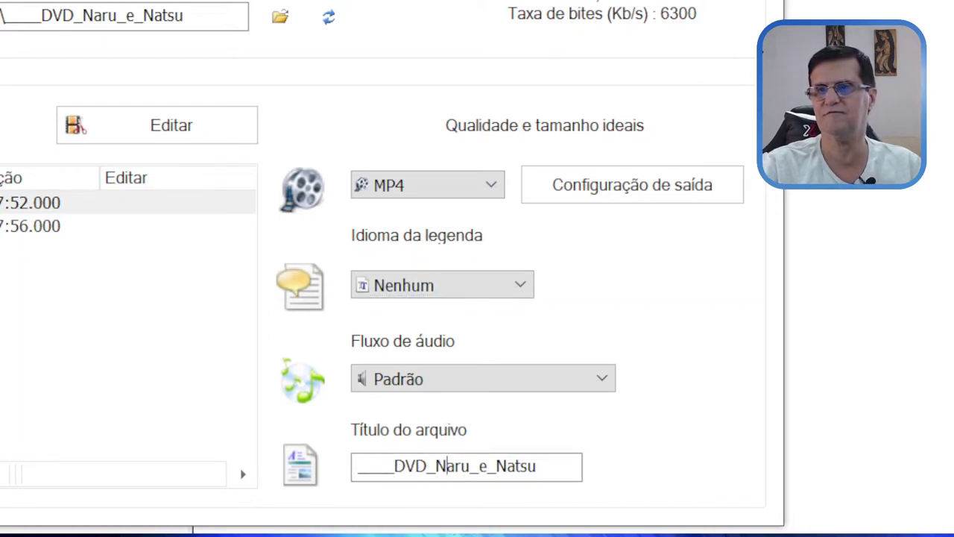
key("Left")
key("Left")
key("Left")
key("Left")
key("Left")
key("Left")
key("shift+Home")
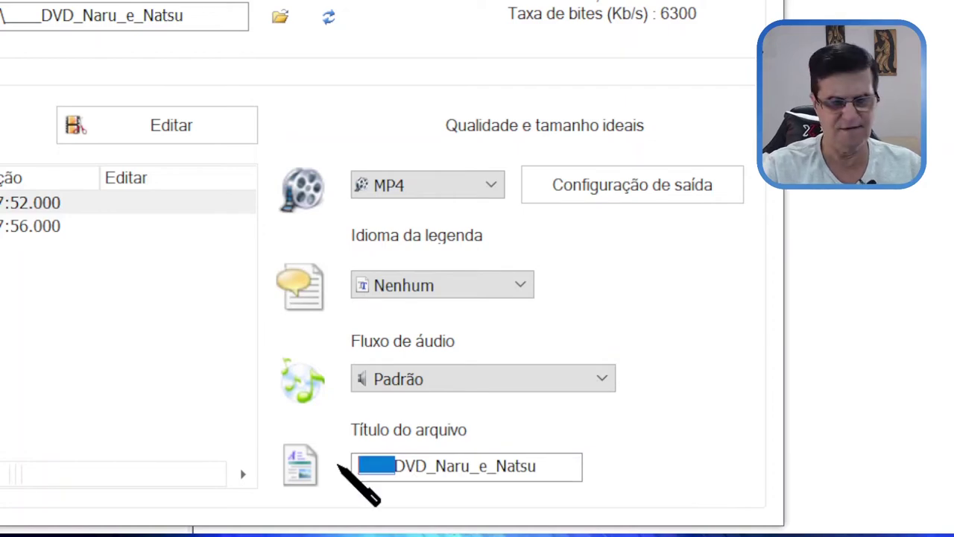
type("Filme")
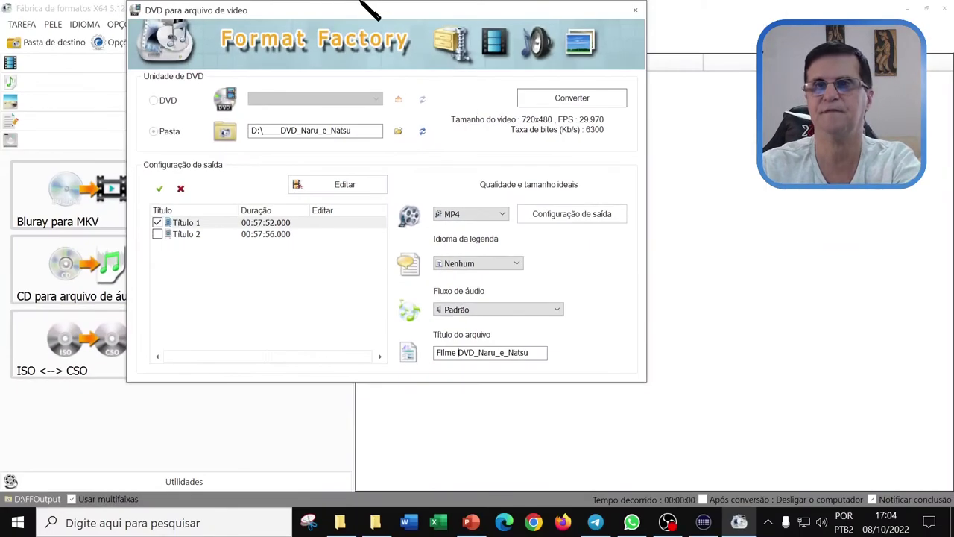
left_click_drag(340, 14, 415, 94)
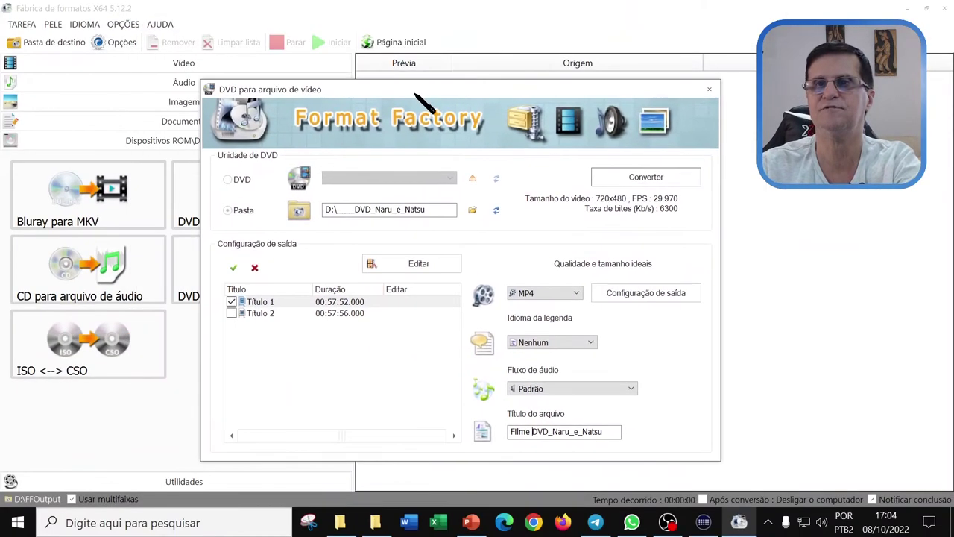
left_click(710, 91)
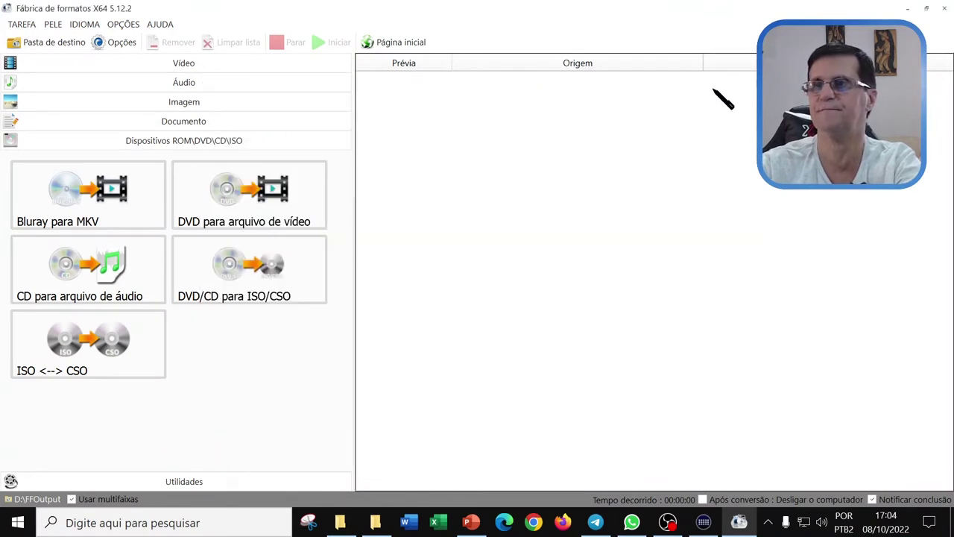
- View the About Format Factory information with the program version and usage terms, and close it
left_click(164, 26)
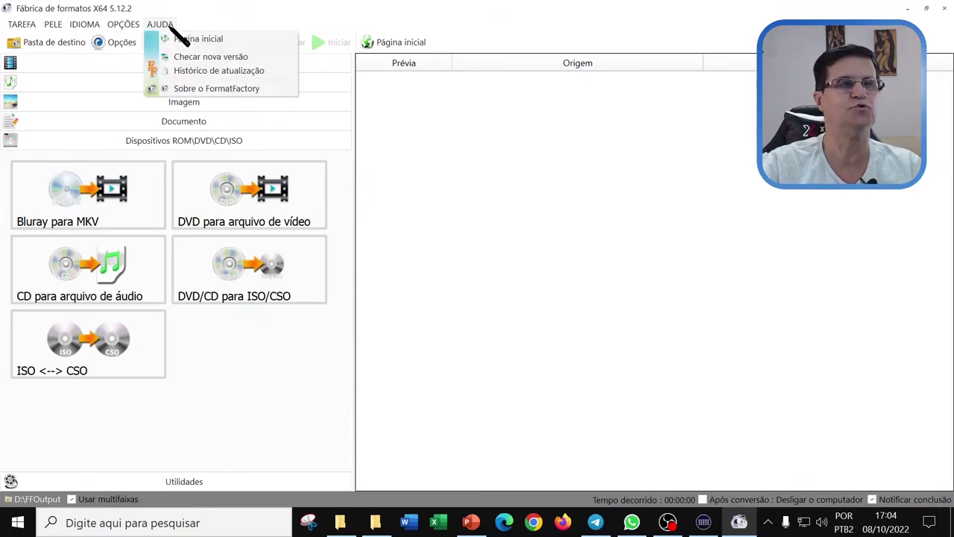
left_click(171, 27)
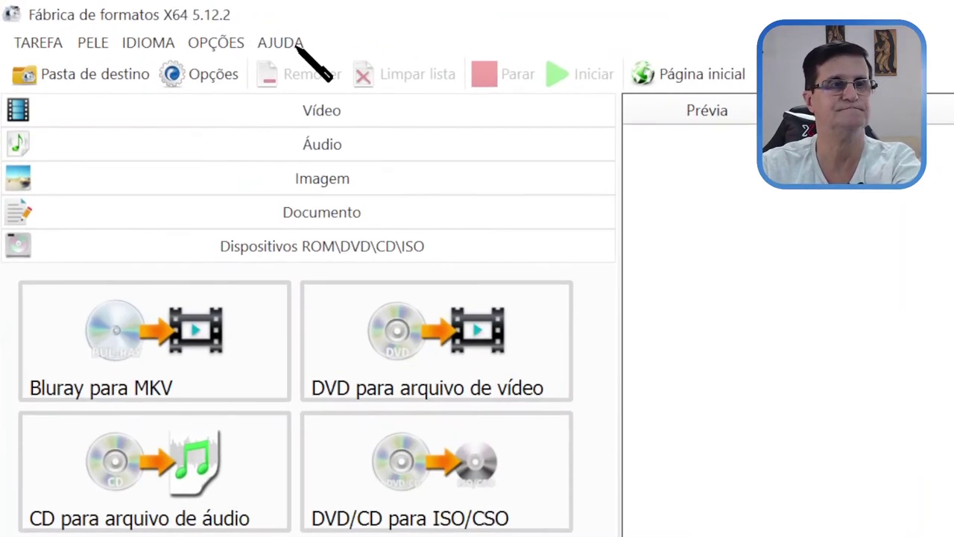
left_click(292, 39)
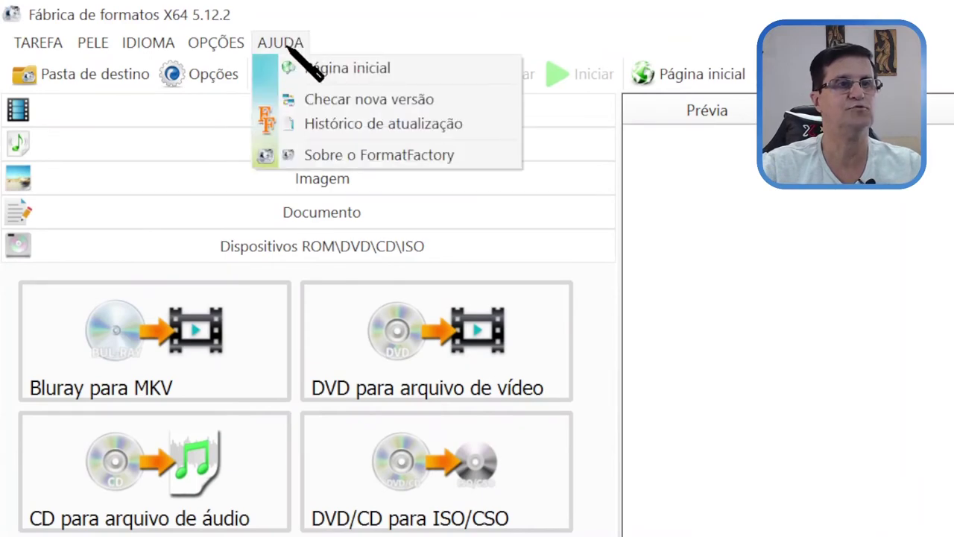
left_click(334, 158)
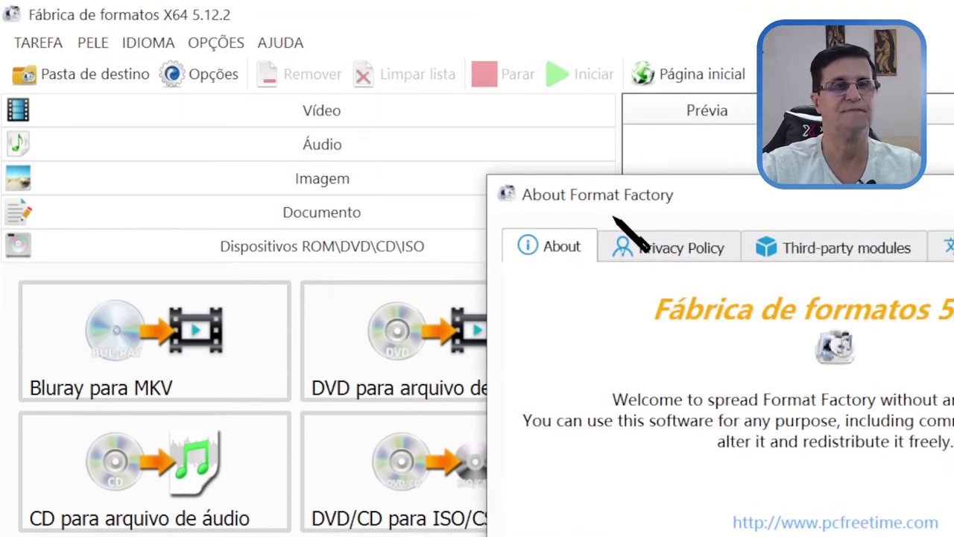
left_click_drag(633, 195, 203, 95)
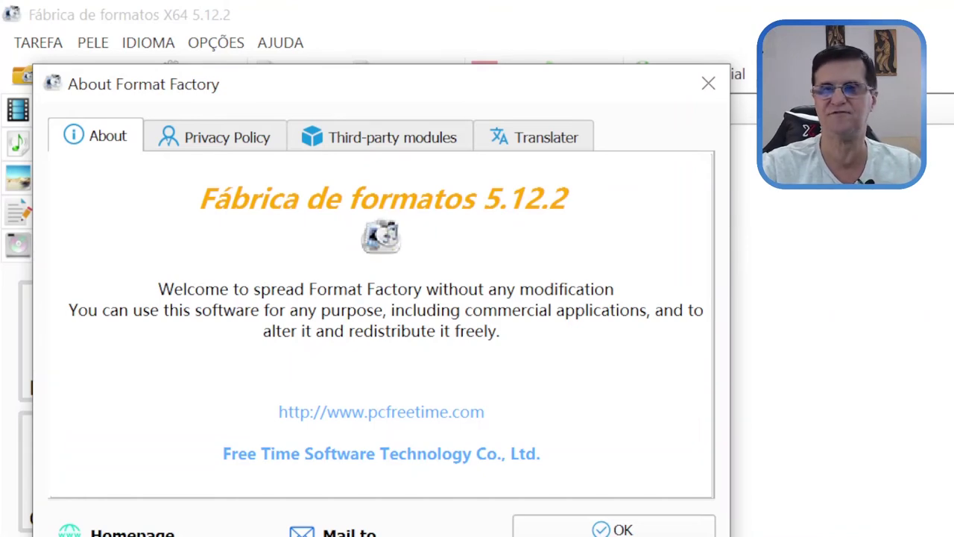
left_click(551, 526)
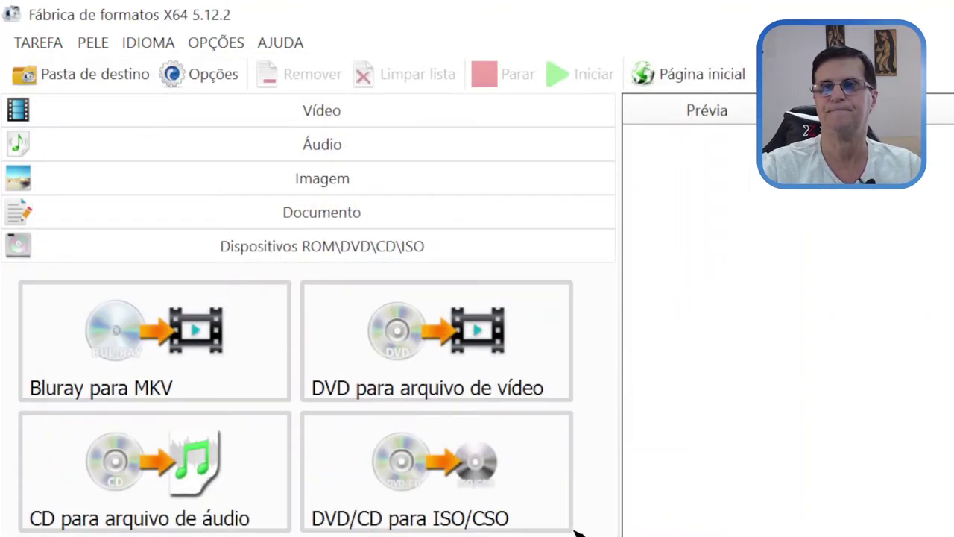
- Set up a DVD-to-video-file conversion that uses the folder D:\____DVD A Casa Caiu as its source
left_click(441, 345)
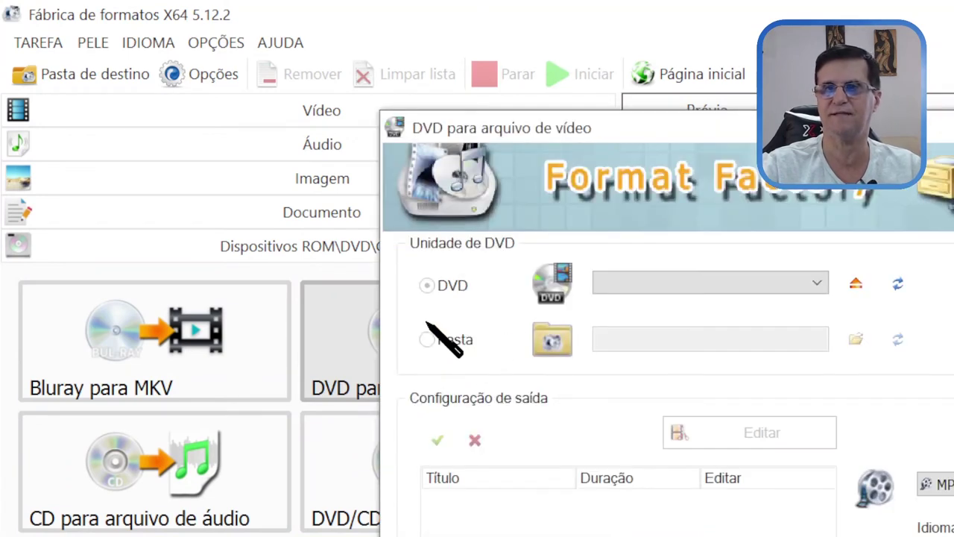
left_click(426, 340)
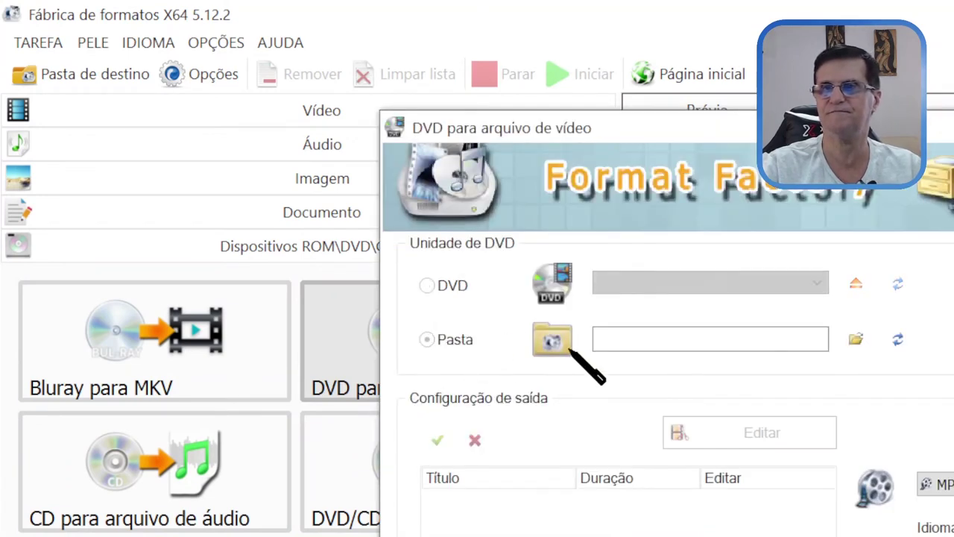
left_click(855, 339)
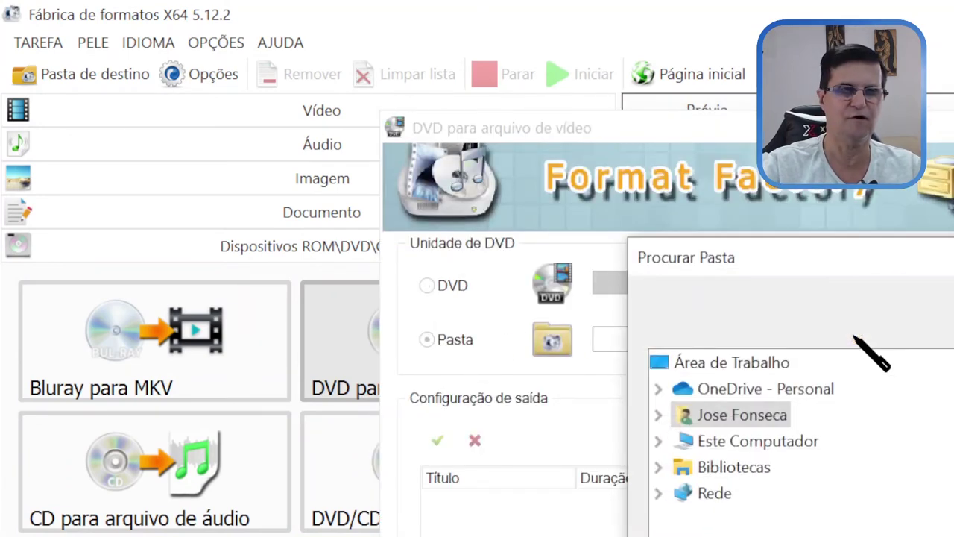
left_click(660, 440)
scroll(840, 522, "down", 2)
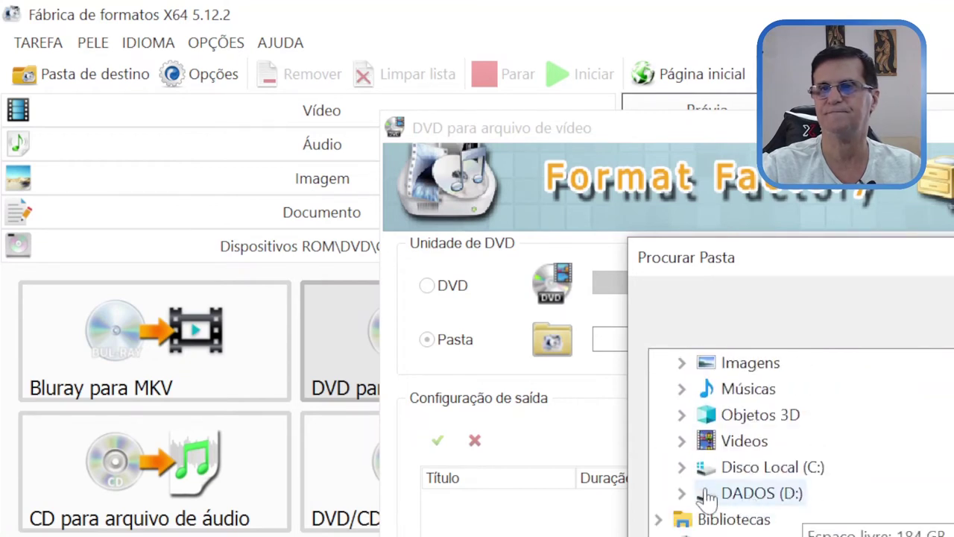
left_click(680, 493)
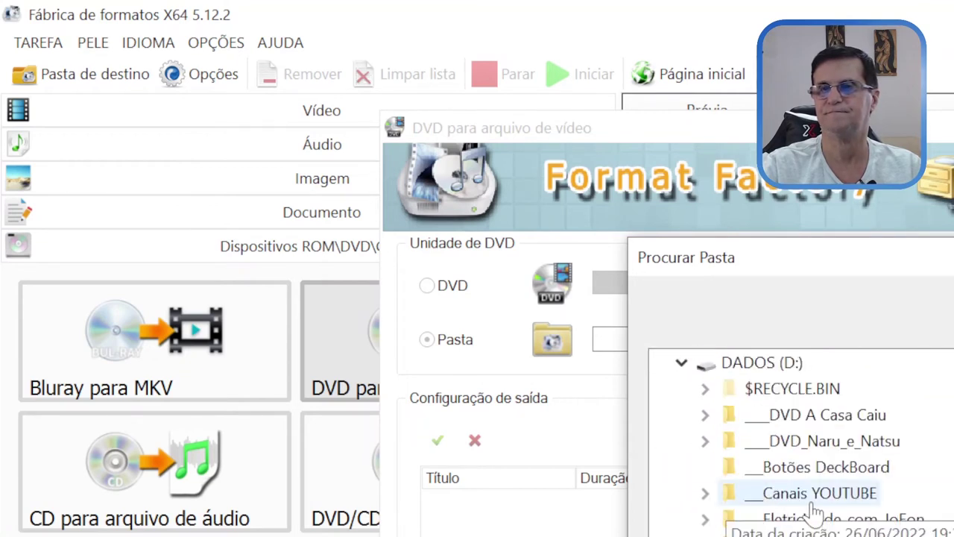
double_click(854, 421)
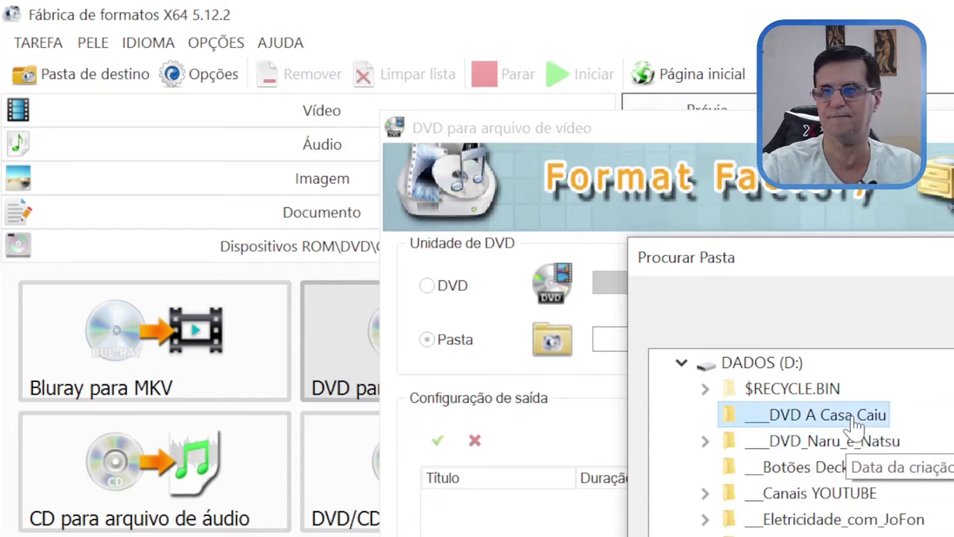
key("Return")
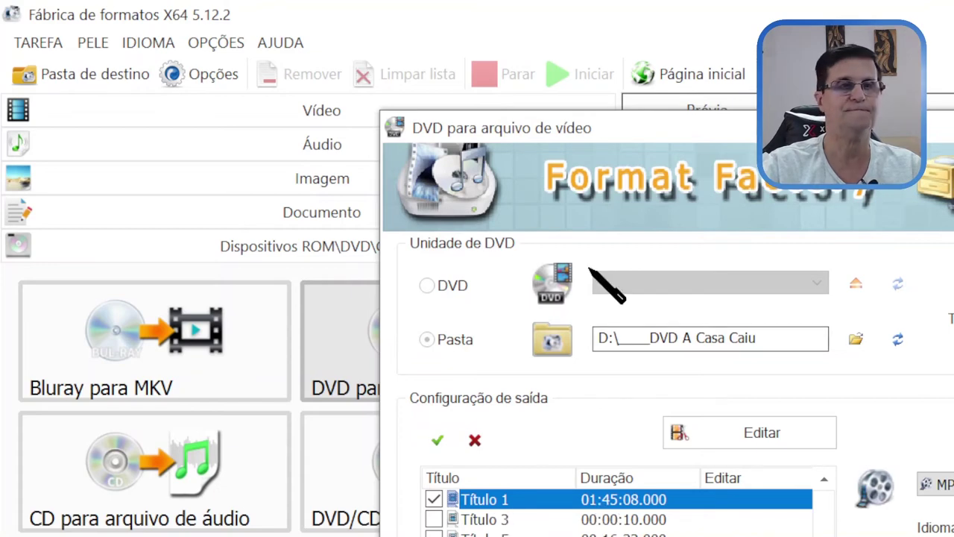
- Choose 2 PT as the subtitle language and ac3 (5.1) language: en as the audio stream
left_click_drag(630, 133, 323, 58)
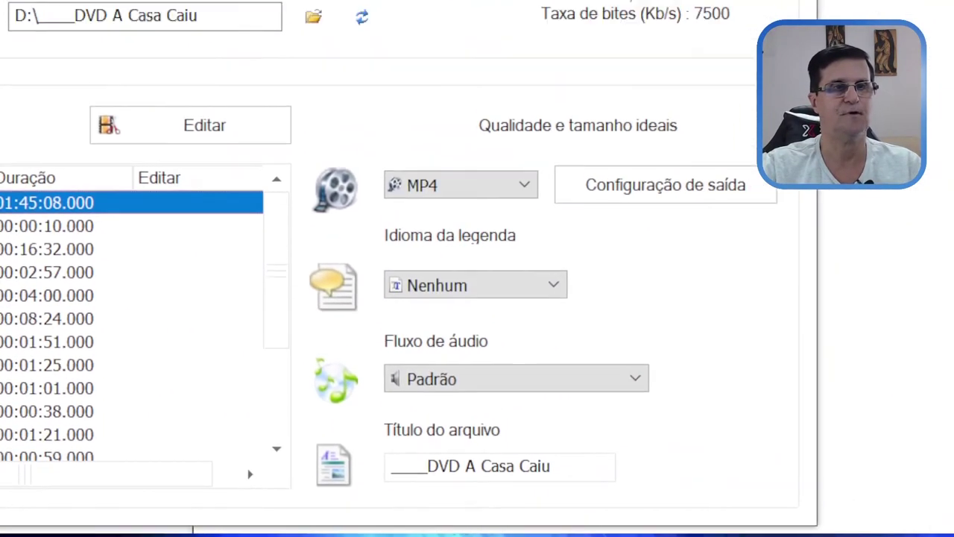
left_click(555, 285)
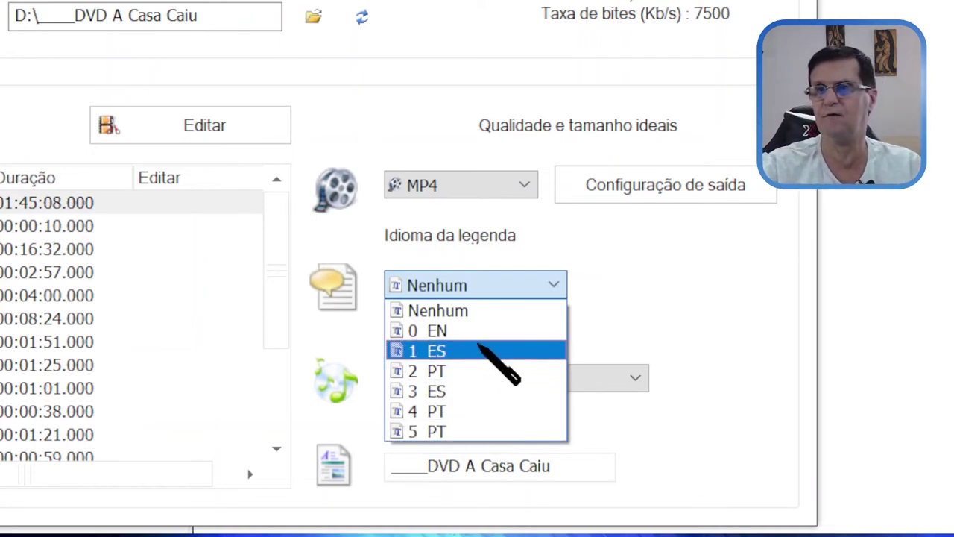
left_click(449, 370)
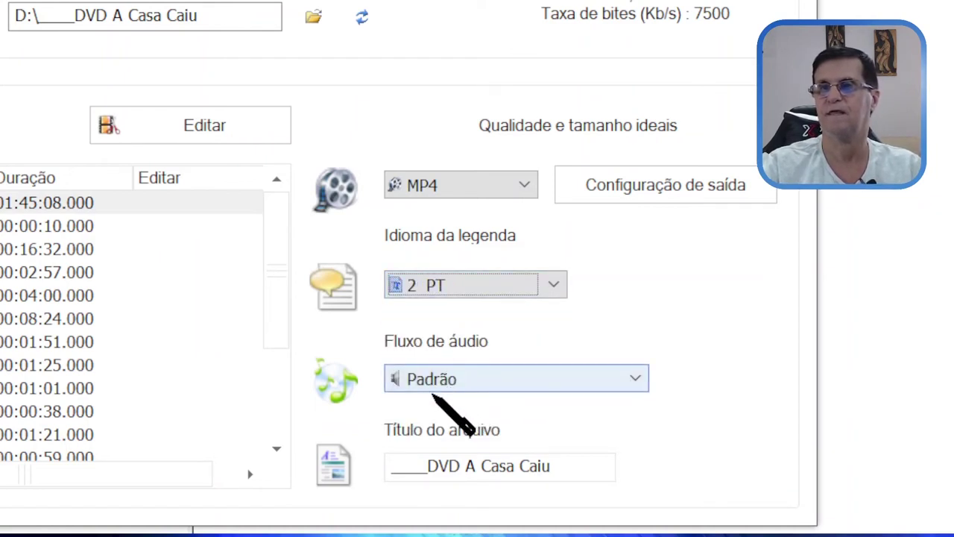
left_click(634, 379)
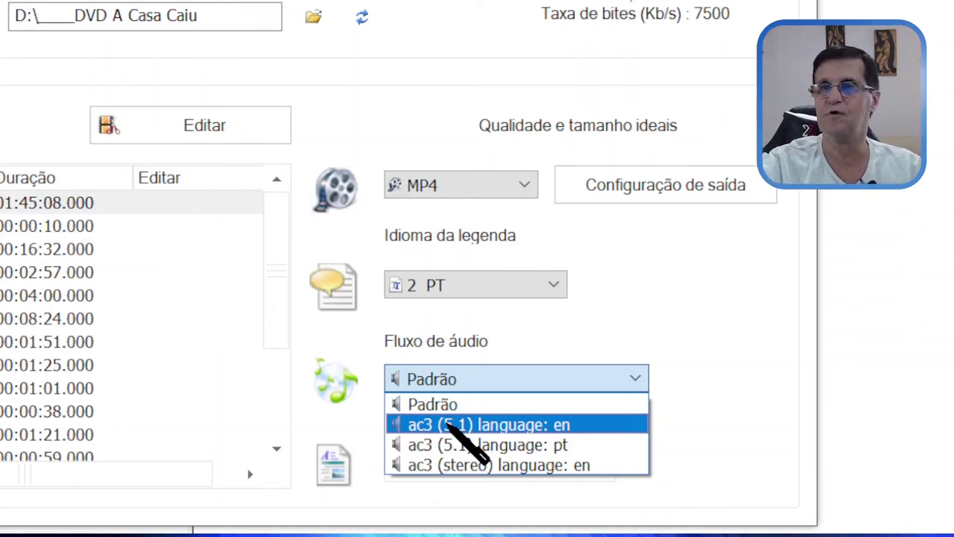
left_click(450, 426)
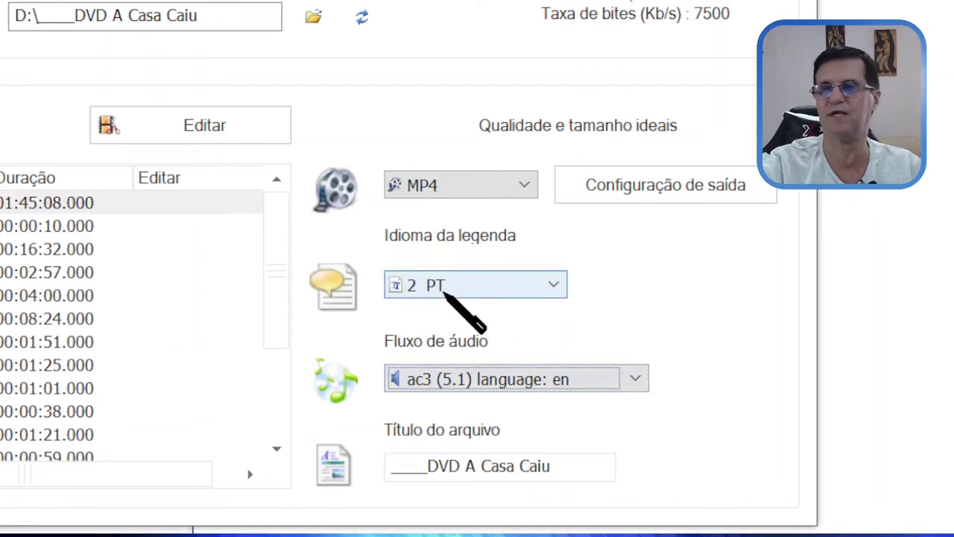
- Replace the leading underscores of the file title so that it reads "filme DVD A Casa Caiu"
left_click(427, 466)
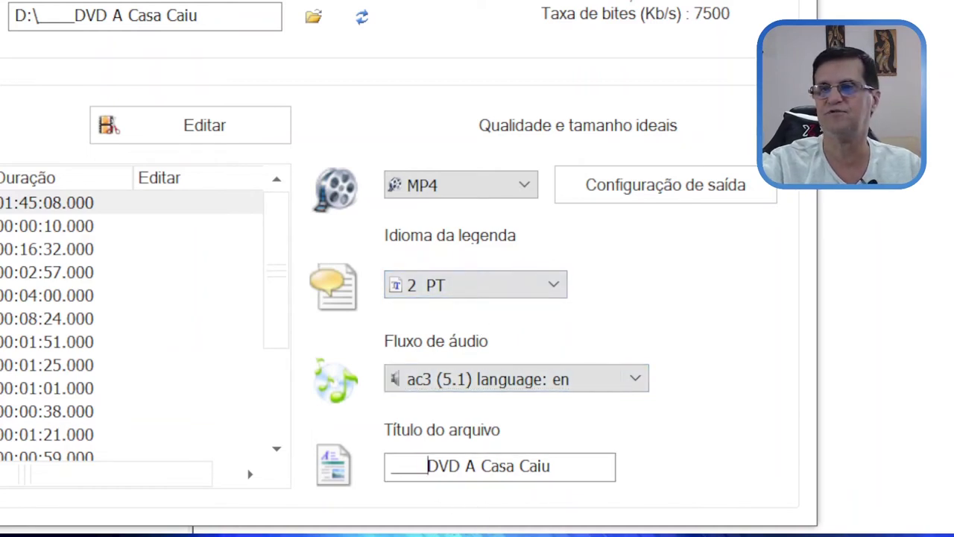
left_click_drag(427, 466, 373, 472)
key("BackSpace")
type("filme")
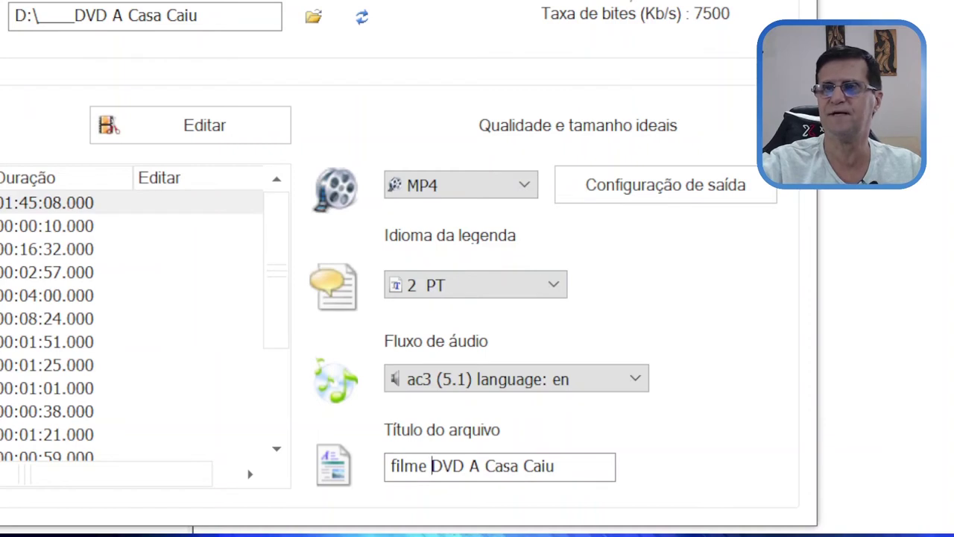
- Add the configured DVD A Casa Caiu conversion to the task list and start converting it
key("Return")
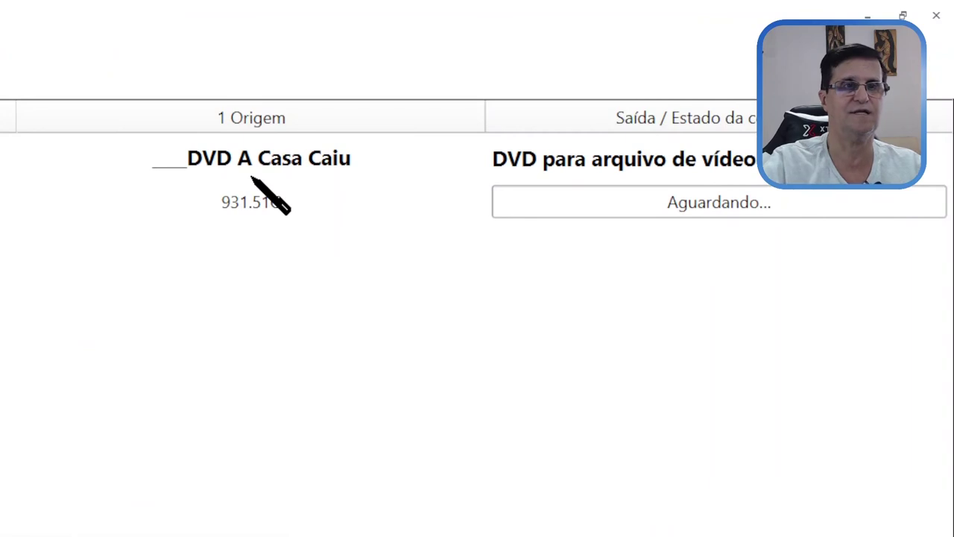
left_click(328, 178)
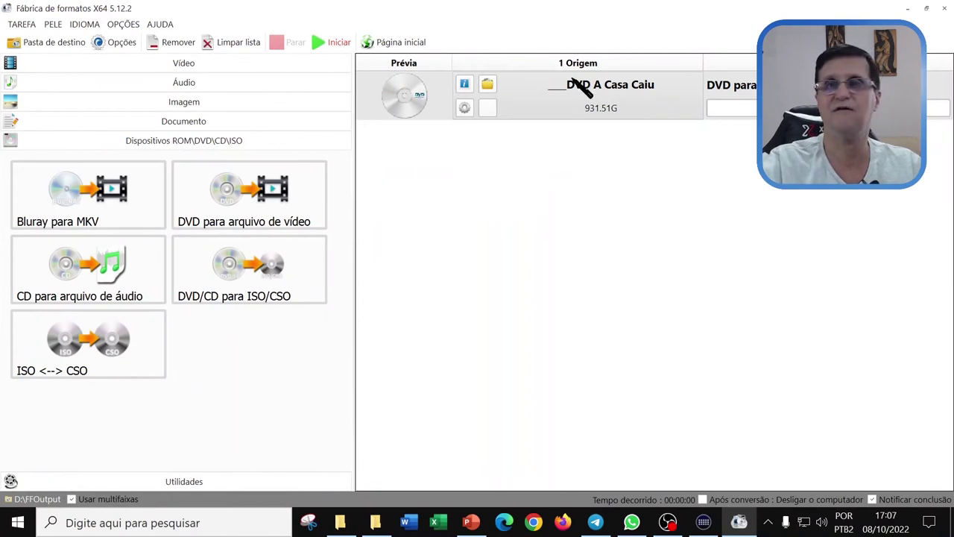
left_click(339, 46)
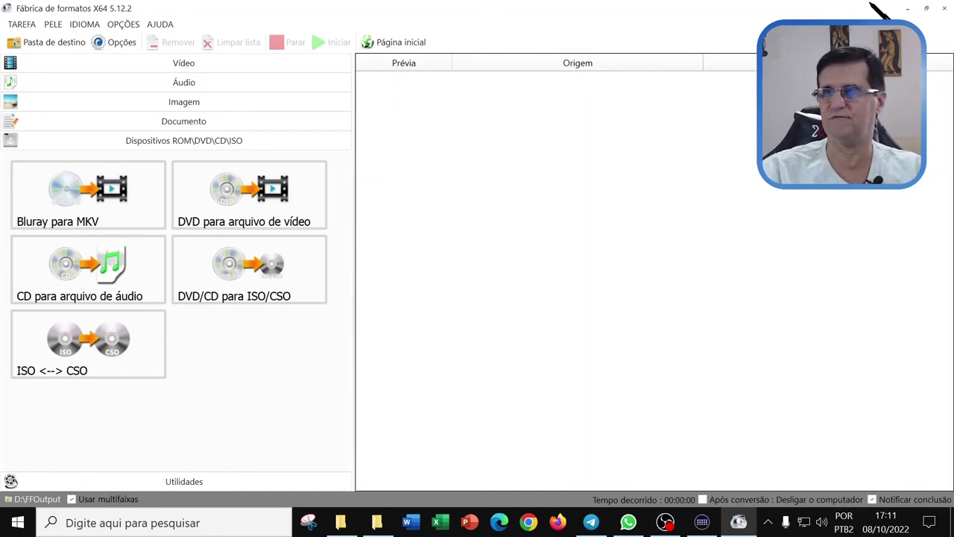
- Close Format Factory and view the MP4 file's details in the D:\FFOutput\DVD A Casa Caiu MP4 folder in File Explorer
left_click(944, 7)
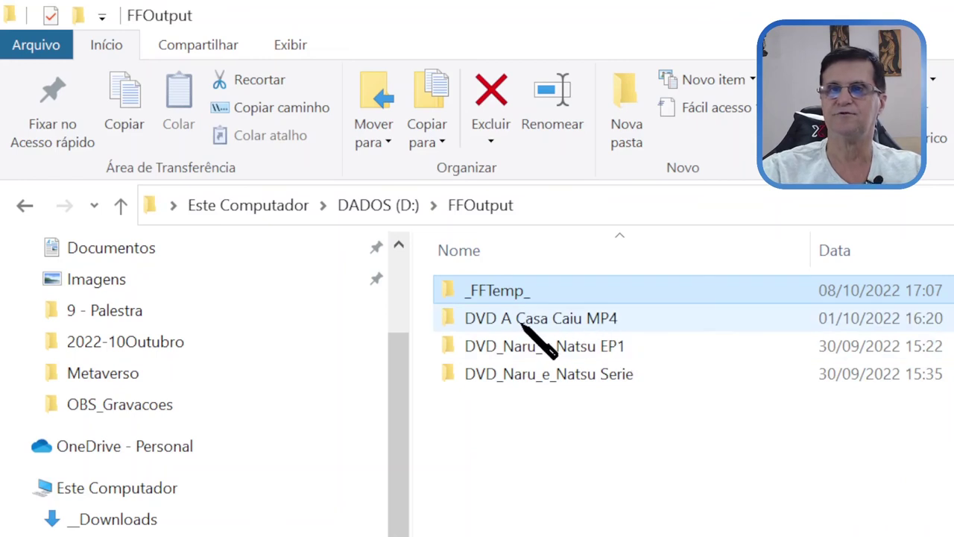
mouse_move(574, 328)
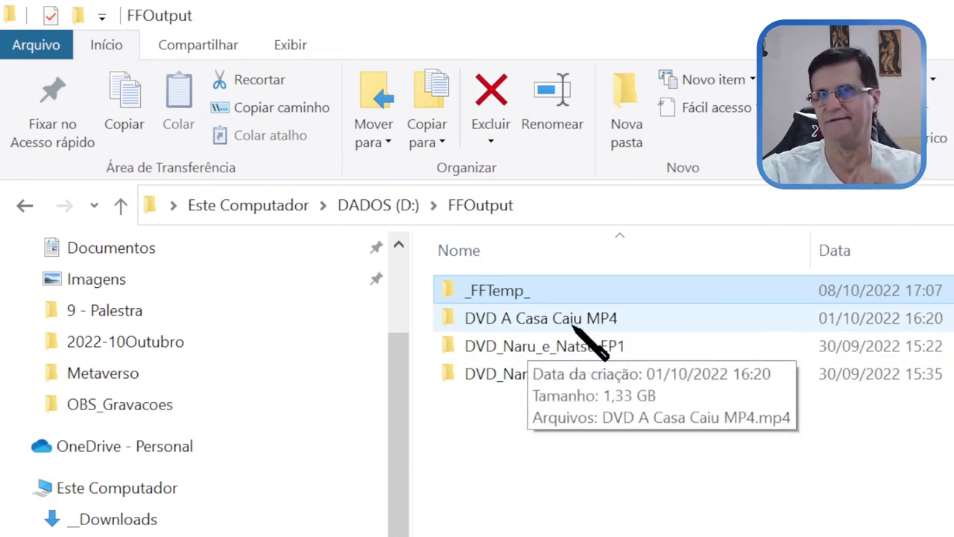
double_click(572, 328)
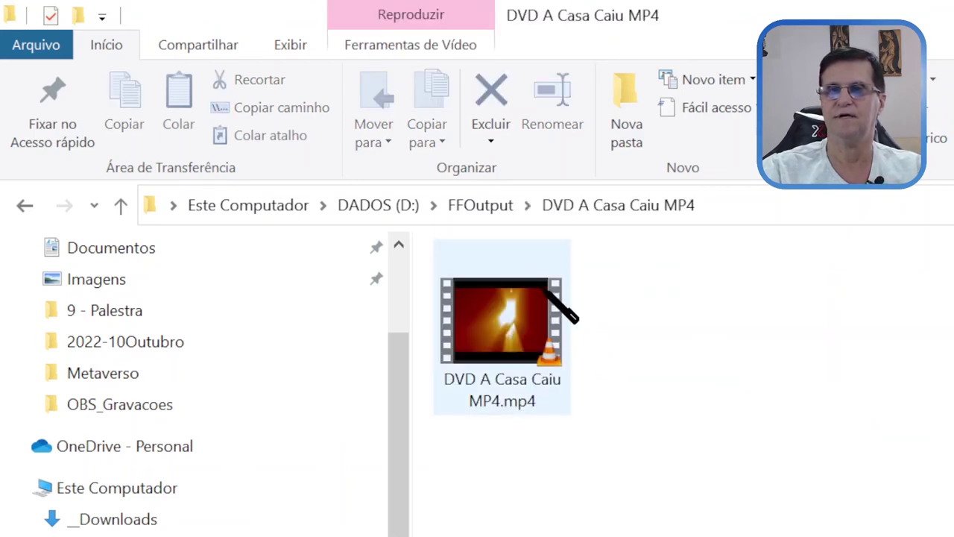
mouse_move(546, 355)
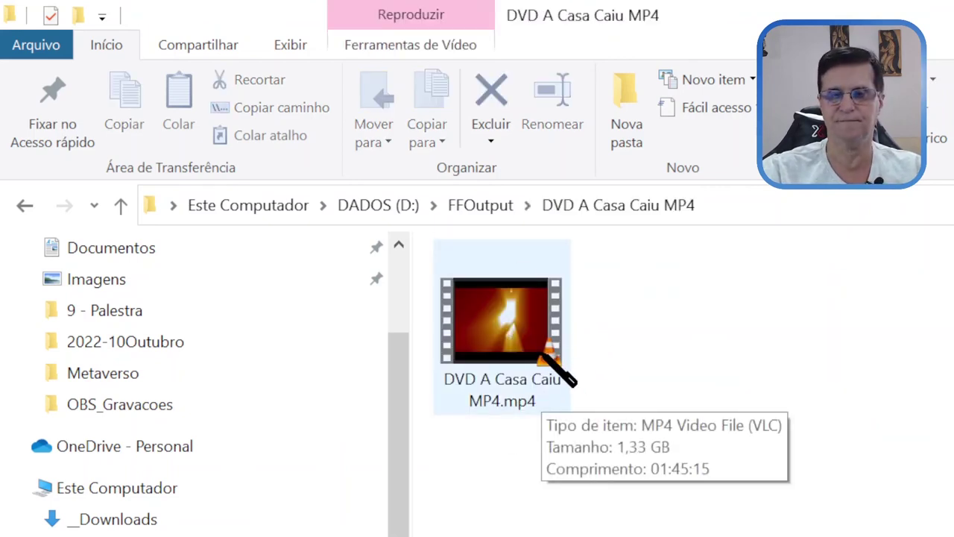